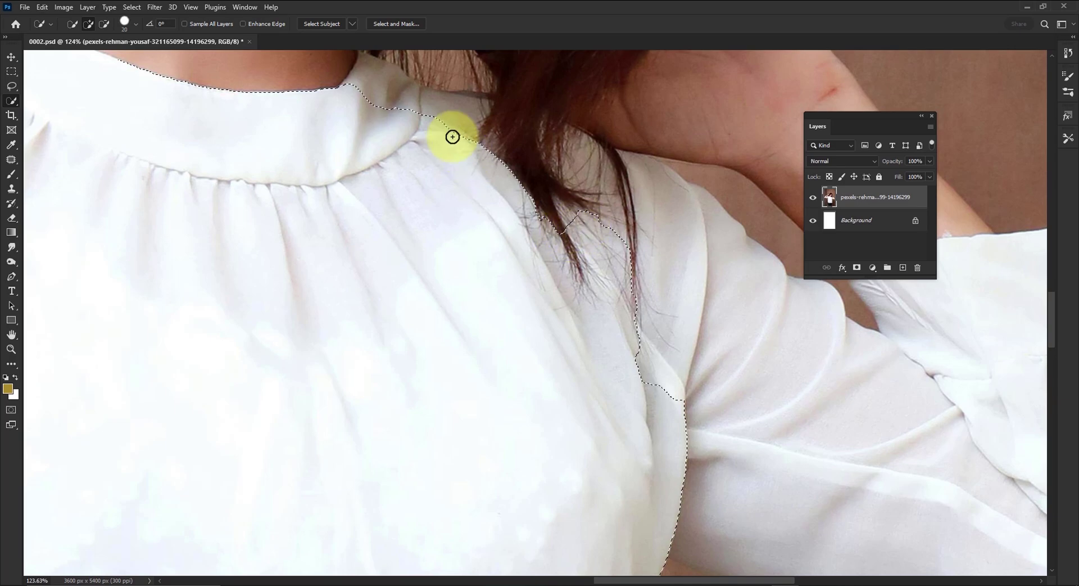
Extend the quick selection across the blouse's shoulder, far sleeve and cuff around the loose hair.
{"action": "mouse_move", "coordinate": [451, 137]}
{"action": "left_mouse_down"}
{"action": "mouse_move", "coordinate": [395, 114]}
{"action": "mouse_move", "coordinate": [381, 93]}
{"action": "left_mouse_up"}
{"action": "mouse_move", "coordinate": [602, 229]}
{"action": "left_mouse_down"}
{"action": "mouse_move", "coordinate": [752, 369]}
{"action": "mouse_move", "coordinate": [500, 417]}
{"action": "left_mouse_up"}
{"action": "scroll", "coordinate": [619, 291], "scroll_direction": "down", "scroll_amount": 3}
{"action": "left_click_drag", "start_coordinate": [235, 253], "coordinate": [368, 310]}
{"action": "scroll", "coordinate": [408, 192], "scroll_direction": "up", "scroll_amount": 2}
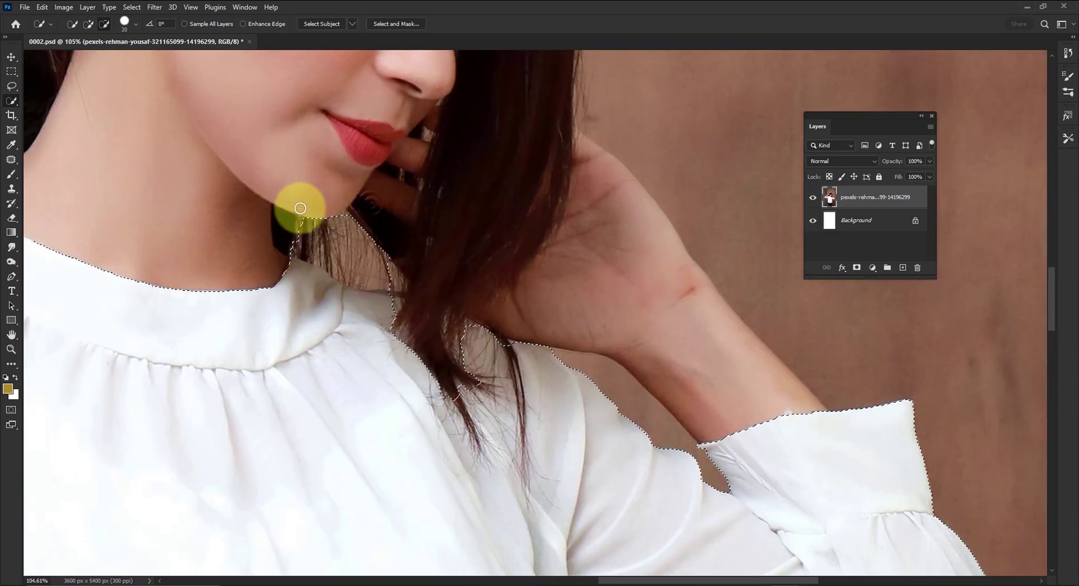
Subtract the hair area beneath the chin from the blouse selection and reduce the selection brush size.
{"action": "left_click_drag", "start_coordinate": [299, 210], "coordinate": [294, 217]}
{"action": "key", "text": "bracketleft"}
{"action": "key", "text": "bracketleft"}
{"action": "key", "text": "bracketleft"}
{"action": "scroll", "coordinate": [298, 284], "scroll_direction": "up", "scroll_amount": 2}
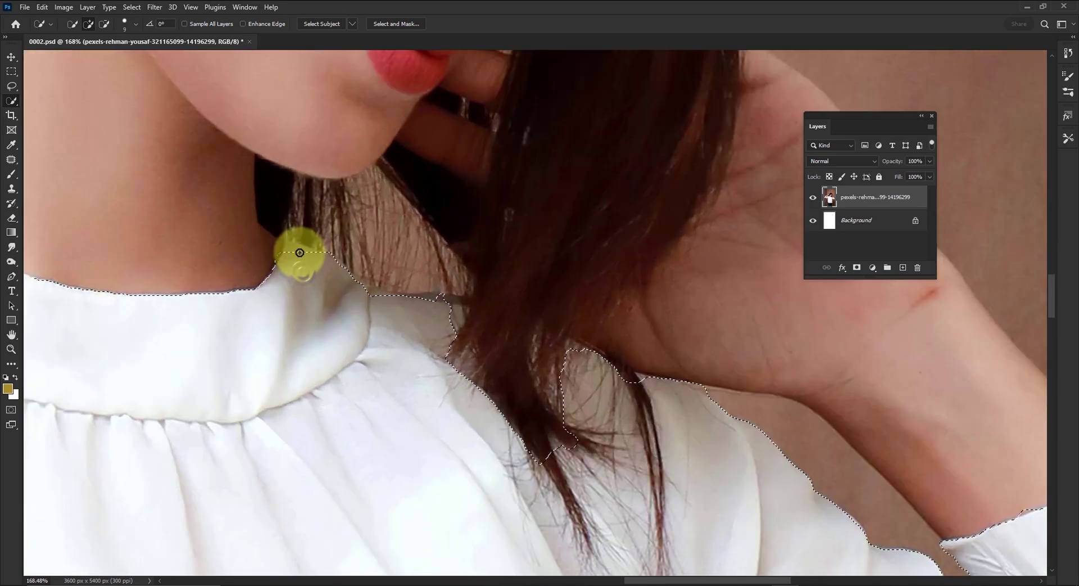
Refine the blouse selection along the collar and shoulder edge beneath the hair and hand, using a 3 px brush.
{"action": "scroll", "coordinate": [450, 314], "scroll_direction": "up", "scroll_amount": 2}
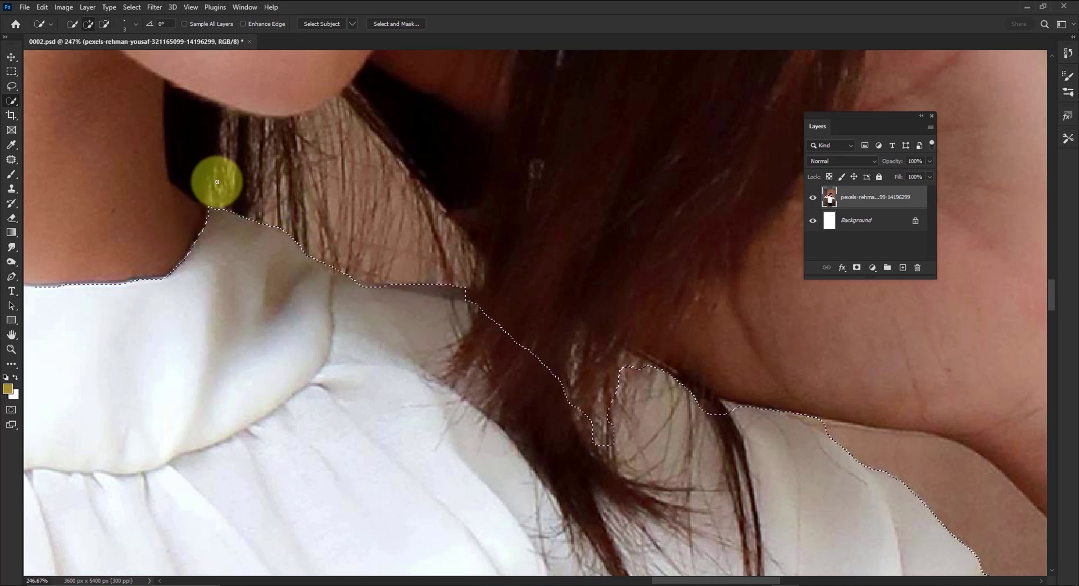
{"action": "scroll", "coordinate": [731, 412], "scroll_direction": "up", "scroll_amount": 2}
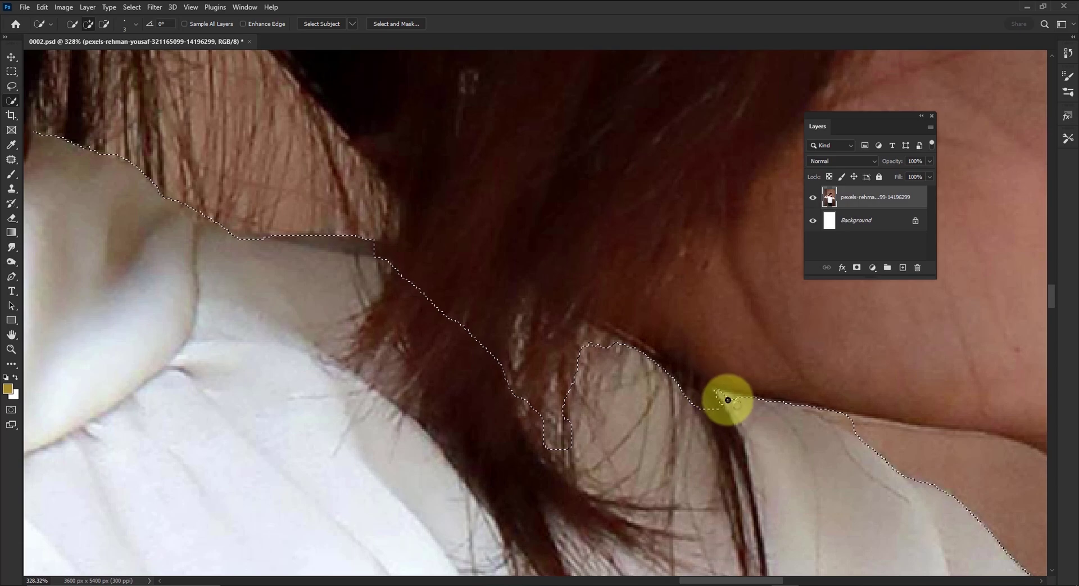
{"action": "left_click", "coordinate": [709, 396]}
{"action": "scroll", "coordinate": [713, 405], "scroll_direction": "down", "scroll_amount": 2}
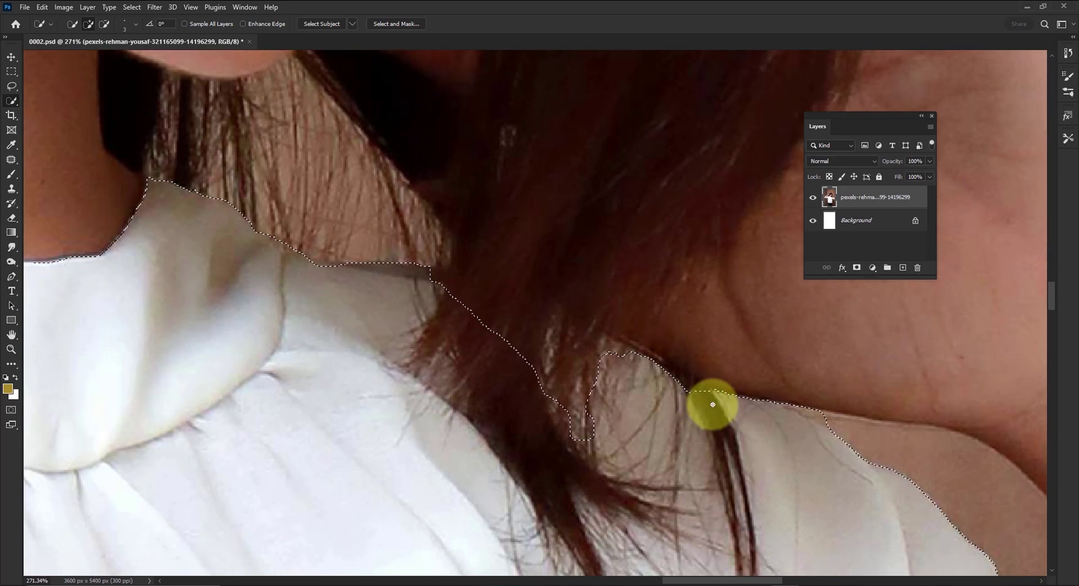
{"action": "left_click_drag", "start_coordinate": [713, 405], "coordinate": [400, 348]}
{"action": "left_click_drag", "start_coordinate": [308, 304], "coordinate": [296, 283]}
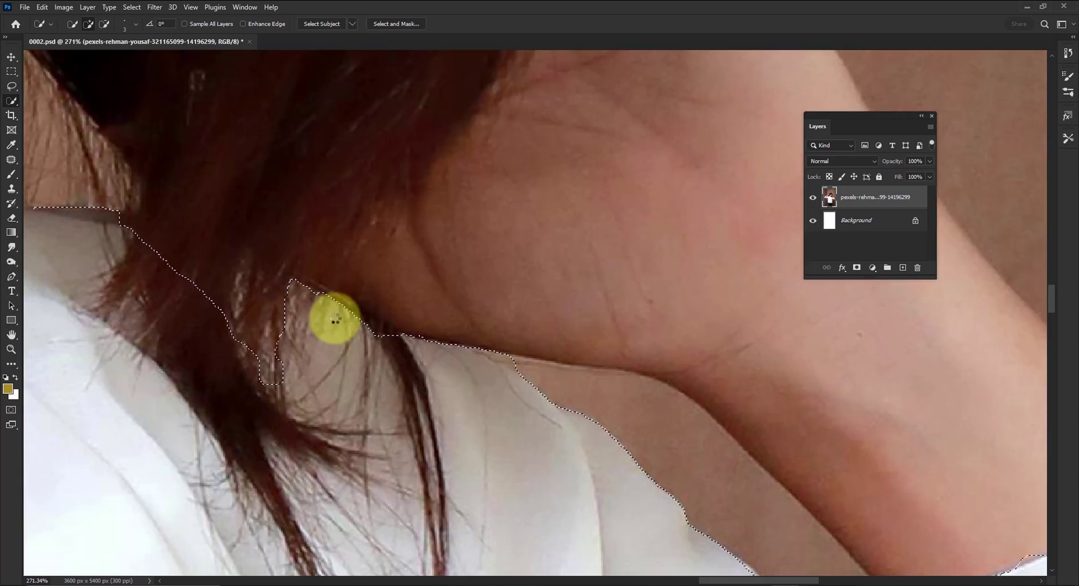
{"action": "scroll", "coordinate": [335, 287], "scroll_direction": "down", "scroll_amount": 10}
{"action": "scroll", "coordinate": [499, 324], "scroll_direction": "down", "scroll_amount": 5}
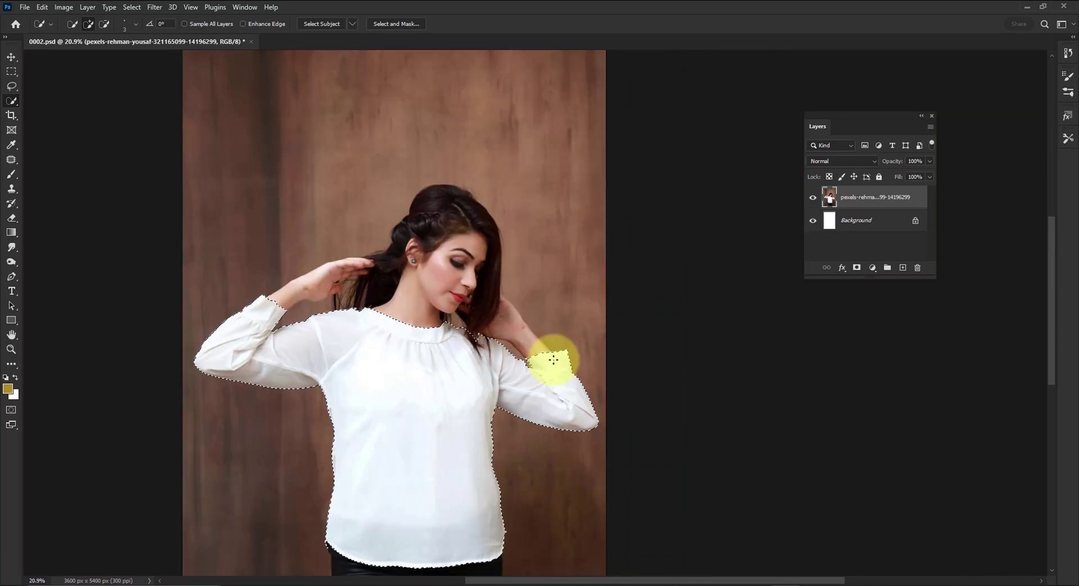
Add the missed fabric bump beneath the hair, beside the collar on the other shoulder, to the blouse selection.
{"action": "scroll", "coordinate": [446, 320], "scroll_direction": "up", "scroll_amount": 2}
{"action": "scroll", "coordinate": [388, 213], "scroll_direction": "up", "scroll_amount": 20}
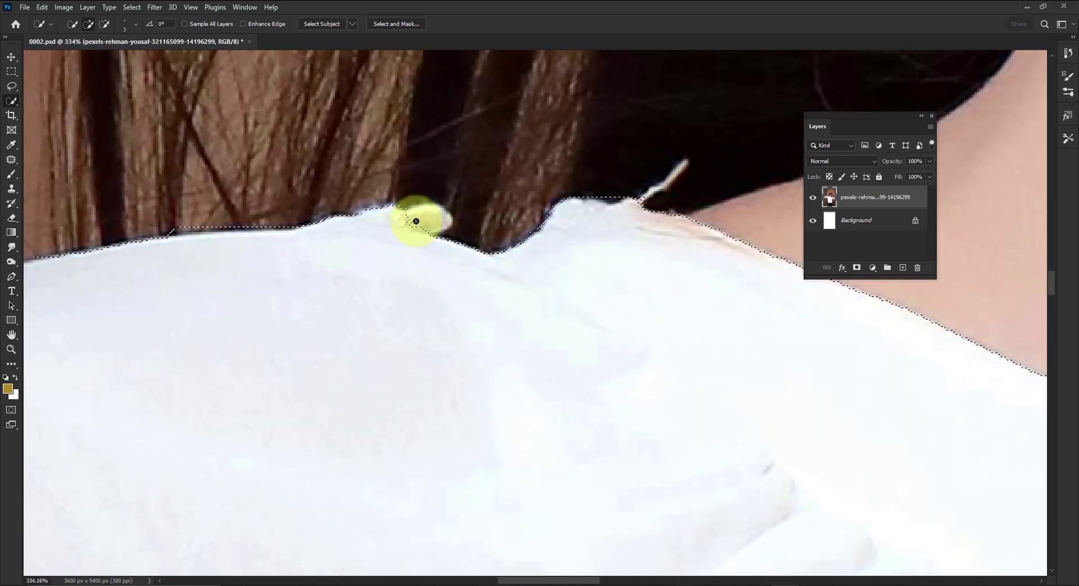
{"action": "mouse_move", "coordinate": [416, 221]}
{"action": "left_mouse_down"}
{"action": "mouse_move", "coordinate": [446, 221]}
{"action": "mouse_move", "coordinate": [445, 244]}
{"action": "mouse_move", "coordinate": [446, 229]}
{"action": "mouse_move", "coordinate": [429, 219]}
{"action": "mouse_move", "coordinate": [444, 214]}
{"action": "mouse_move", "coordinate": [452, 227]}
{"action": "left_mouse_up"}
{"action": "scroll", "coordinate": [452, 227], "scroll_direction": "down", "scroll_amount": 20}
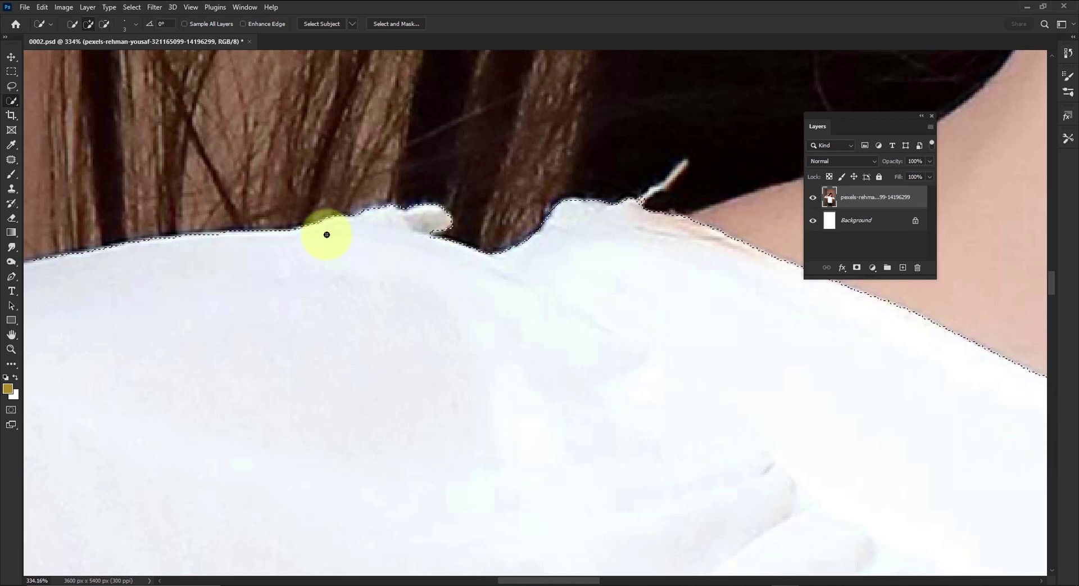
{"action": "key", "text": "v"}
{"action": "scroll", "coordinate": [621, 328], "scroll_direction": "down", "scroll_amount": 2}
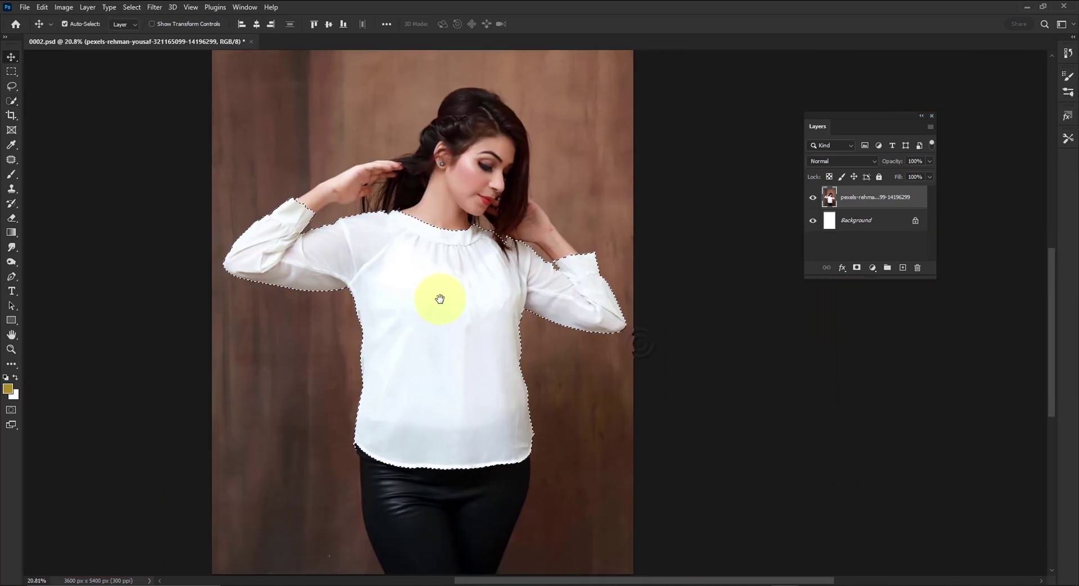
Create a Solid Color fill layer from the blouse selection in golden yellow #d4a928.
{"action": "left_click", "coordinate": [872, 267]}
{"action": "left_click", "coordinate": [886, 281]}
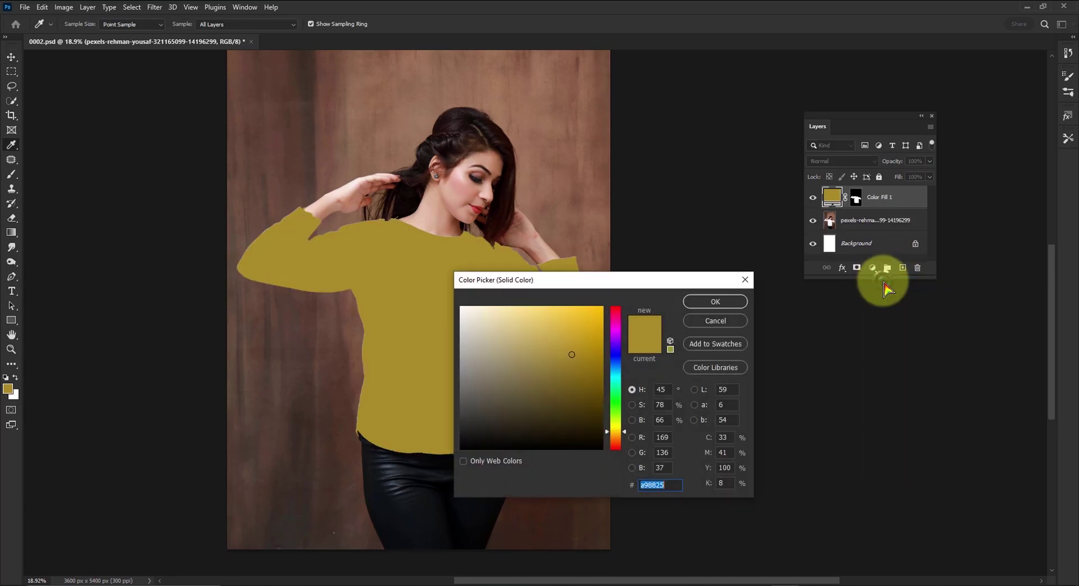
{"action": "left_click", "coordinate": [554, 314]}
{"action": "left_click", "coordinate": [573, 330]}
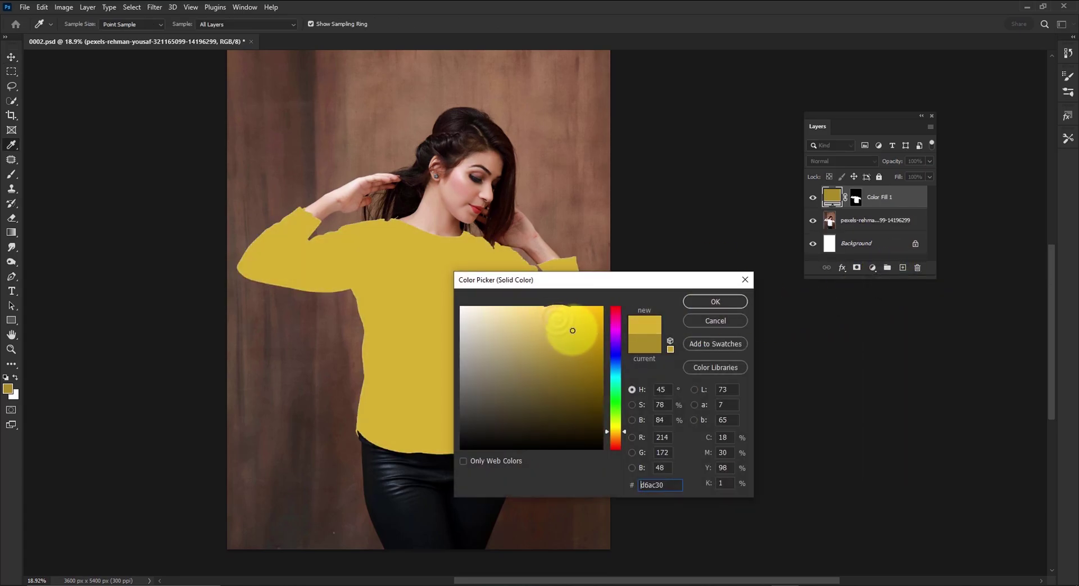
{"action": "left_click", "coordinate": [702, 302]}
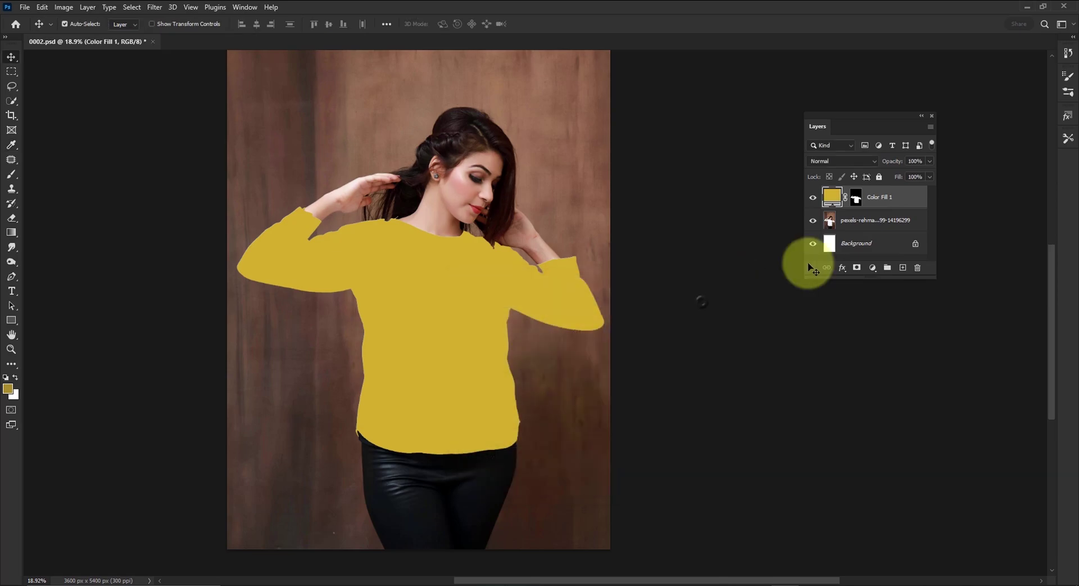
Set the colour fill layer's blend mode to Multiply and add a Curves adjustment layer above it.
{"action": "left_click", "coordinate": [849, 163]}
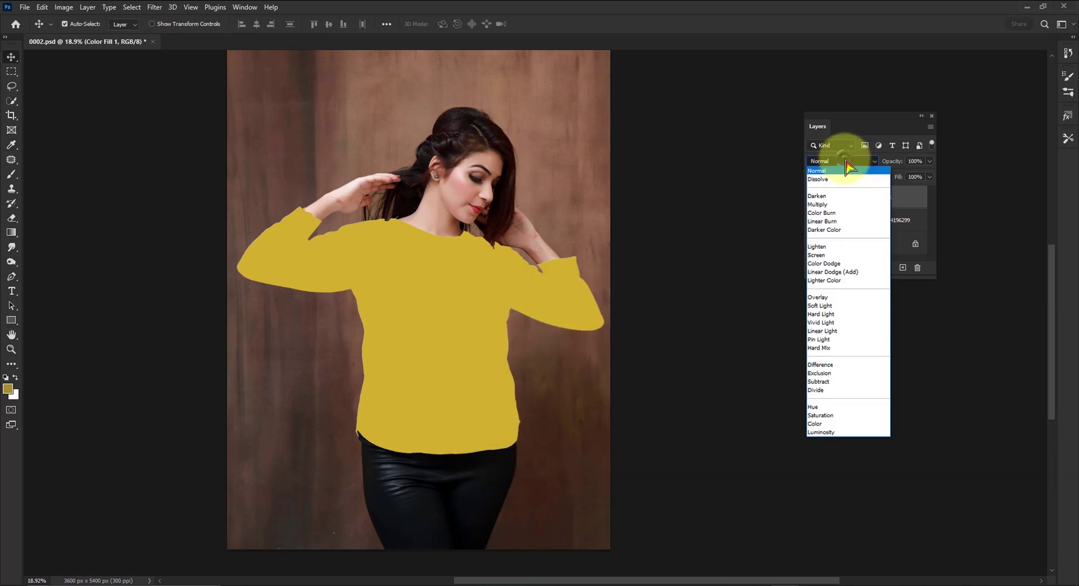
{"action": "left_click", "coordinate": [826, 205]}
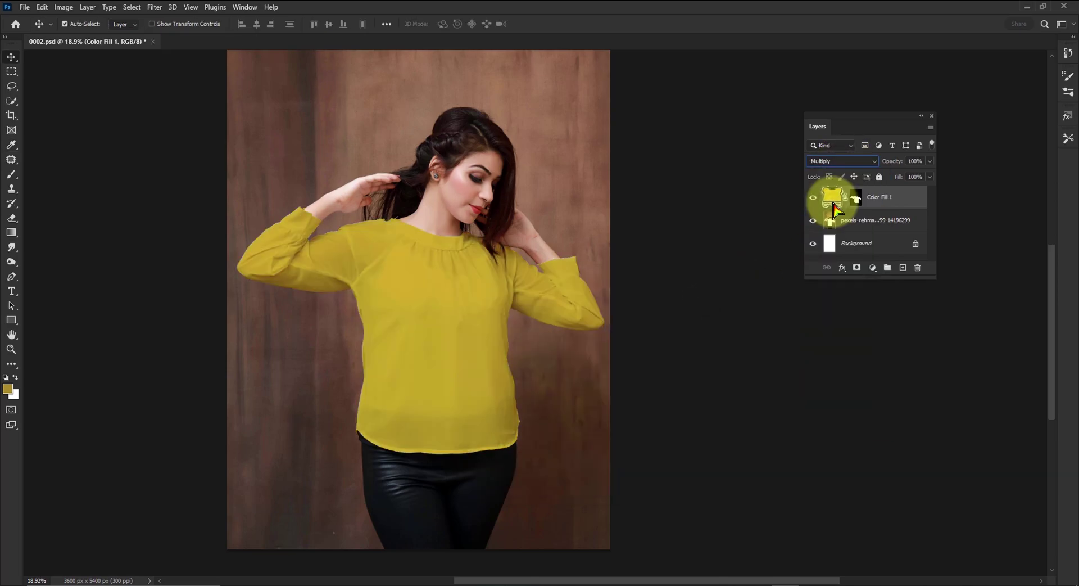
{"action": "left_click", "coordinate": [874, 271]}
{"action": "left_click", "coordinate": [887, 335]}
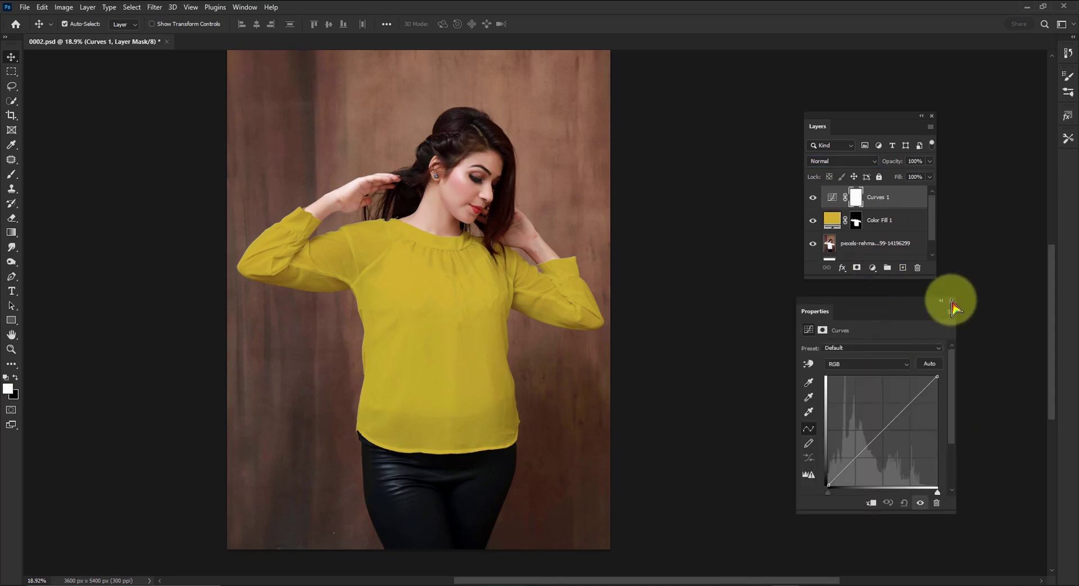
Group the Curves and colour fill layers, and move the fill layer's blouse mask onto the group.
{"action": "double_click", "coordinate": [884, 220]}
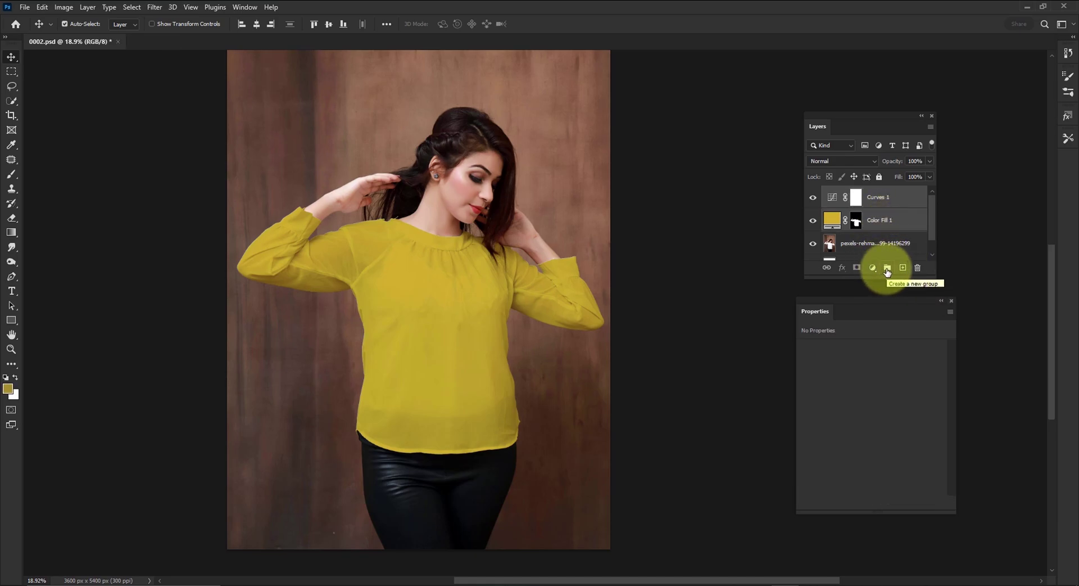
{"action": "left_click", "coordinate": [887, 268]}
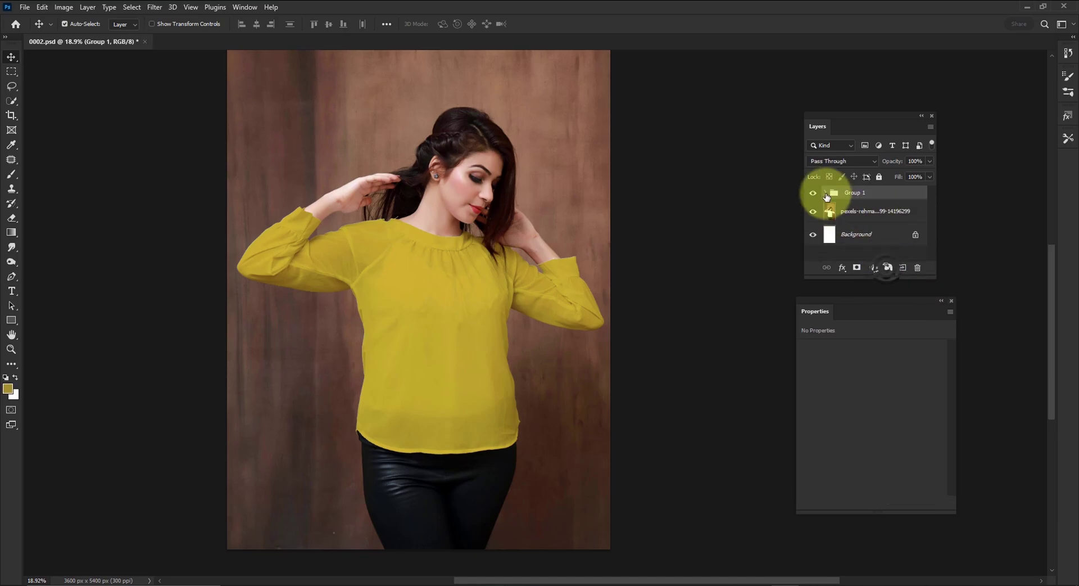
{"action": "left_click", "coordinate": [821, 193]}
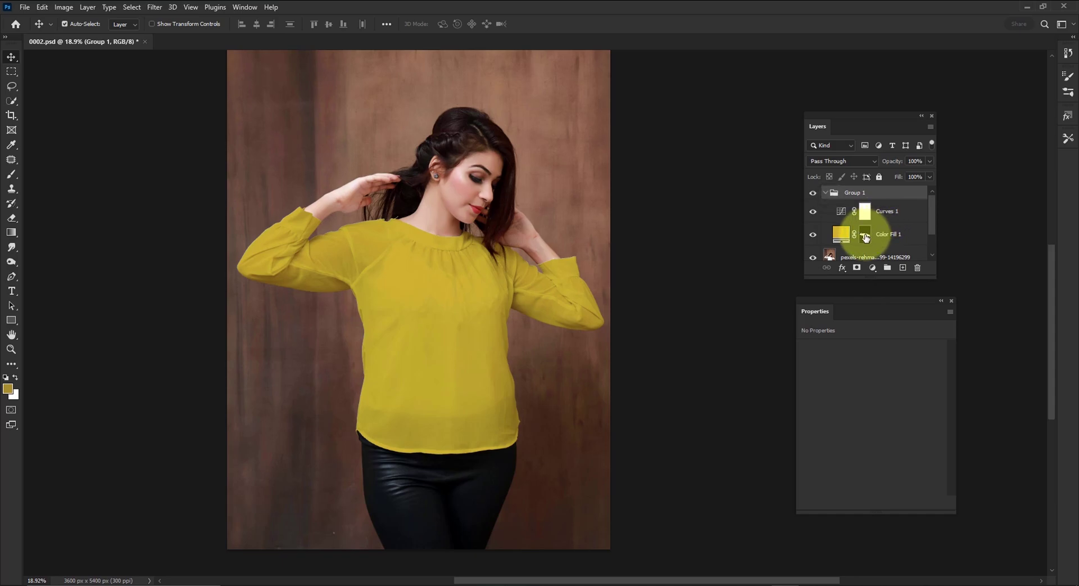
{"action": "left_click_drag", "start_coordinate": [867, 239], "coordinate": [855, 193]}
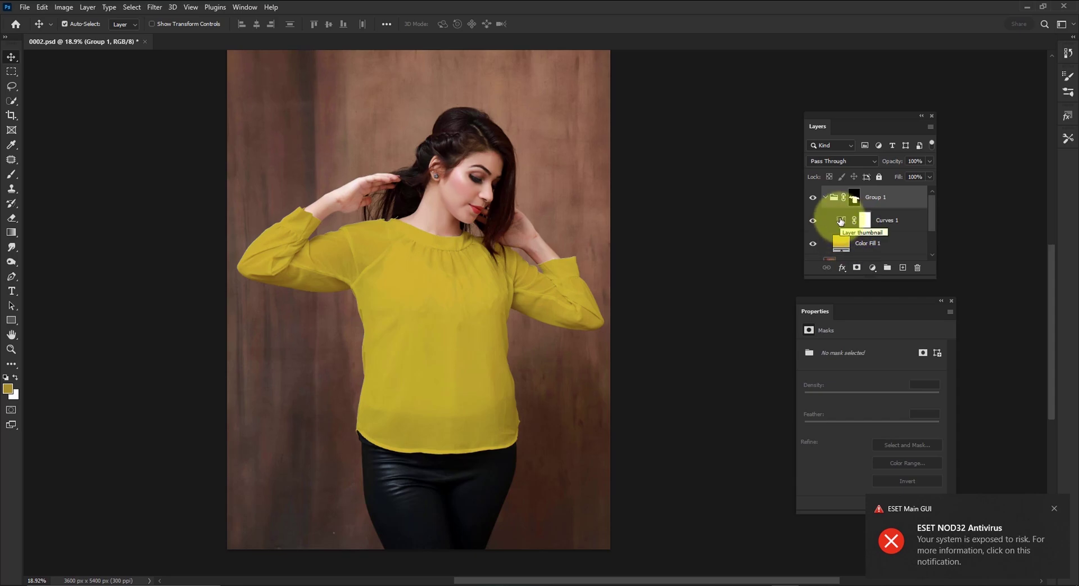
Brighten the blouse and add contrast in Curves 1 by moving the white point and slightly the black point inward.
{"action": "left_click", "coordinate": [838, 221]}
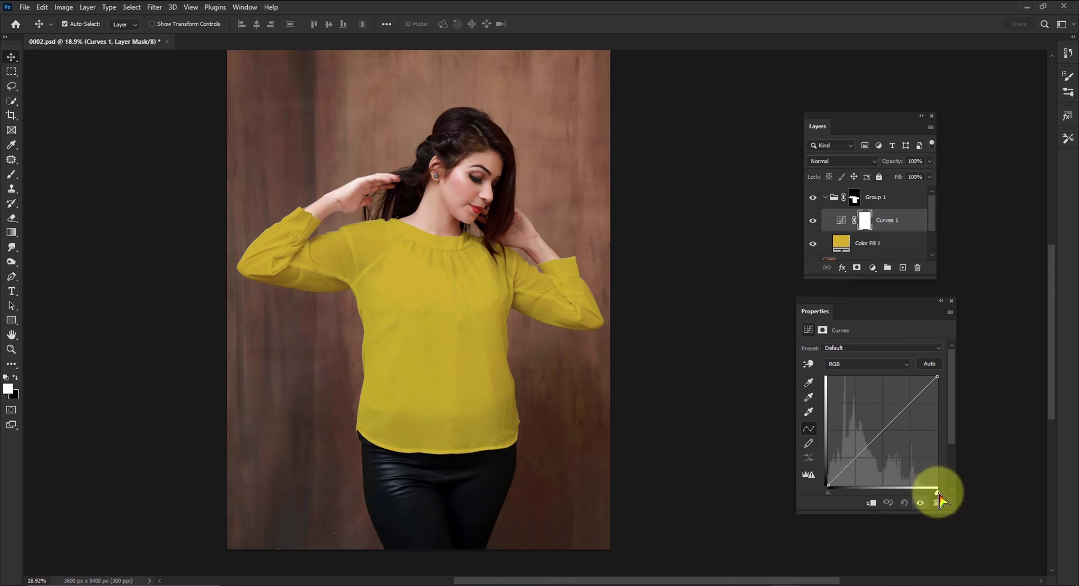
{"action": "mouse_move", "coordinate": [938, 494]}
{"action": "left_mouse_down"}
{"action": "mouse_move", "coordinate": [901, 490]}
{"action": "mouse_move", "coordinate": [922, 492]}
{"action": "left_mouse_up"}
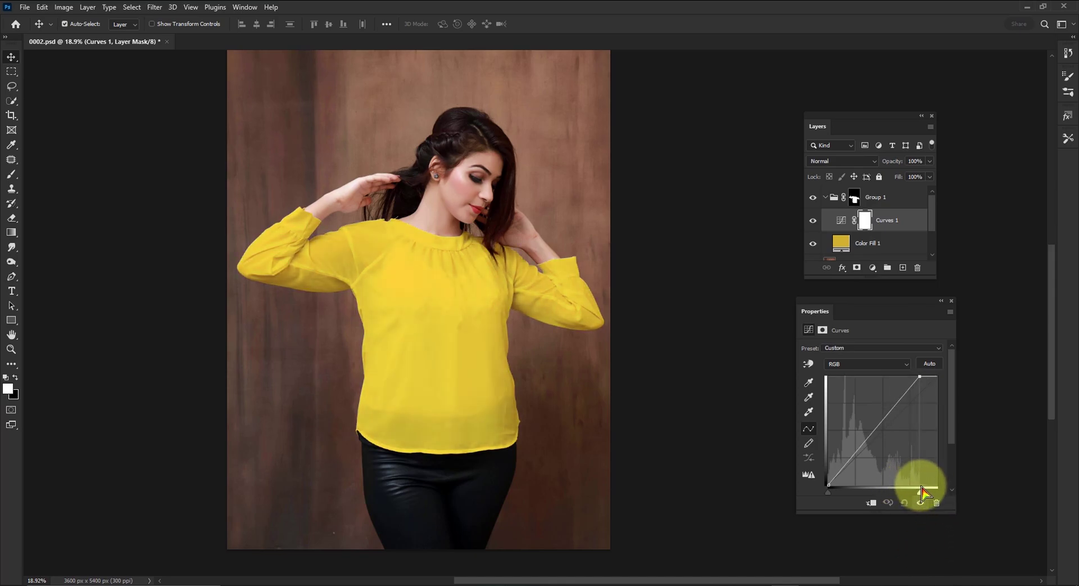
{"action": "left_click_drag", "start_coordinate": [828, 493], "coordinate": [833, 495]}
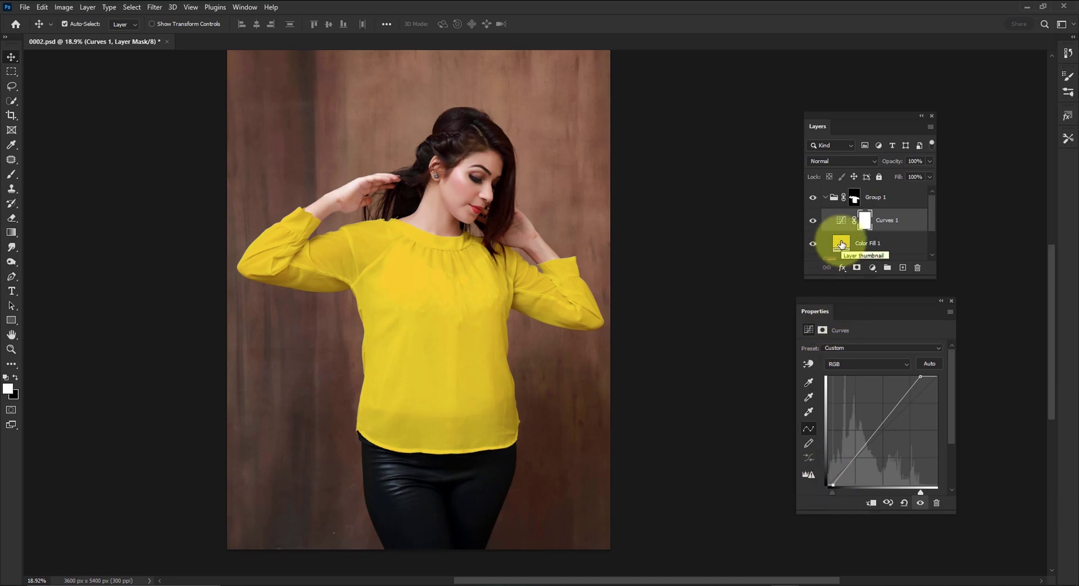
Change the colour fill from yellow to turquoise, shifting the hue to about 178° and choosing a bright, saturated shade.
{"action": "left_click", "coordinate": [841, 244]}
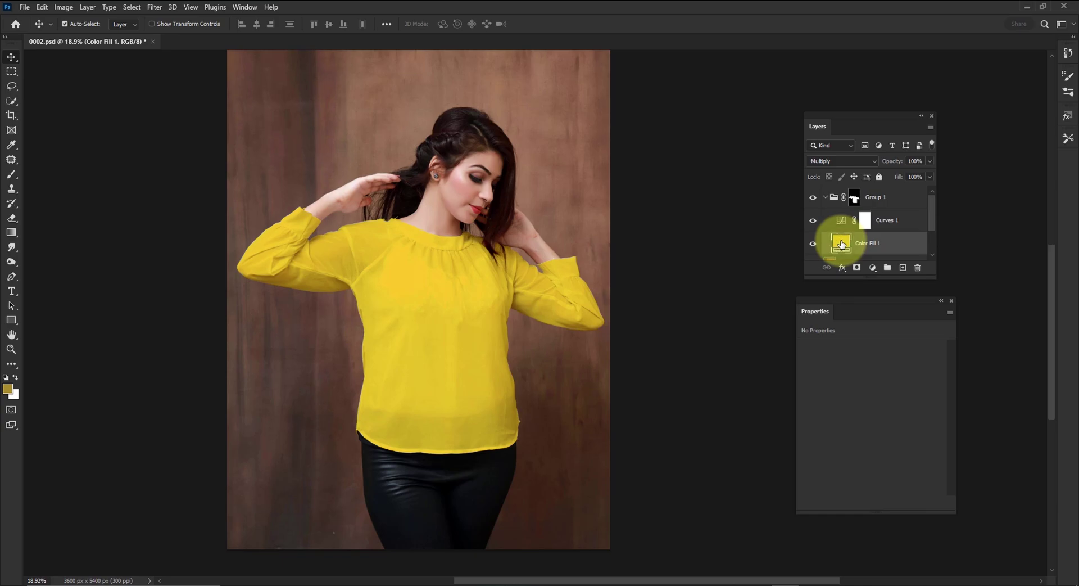
{"action": "double_click", "coordinate": [841, 244]}
{"action": "left_click_drag", "start_coordinate": [590, 278], "coordinate": [192, 325]}
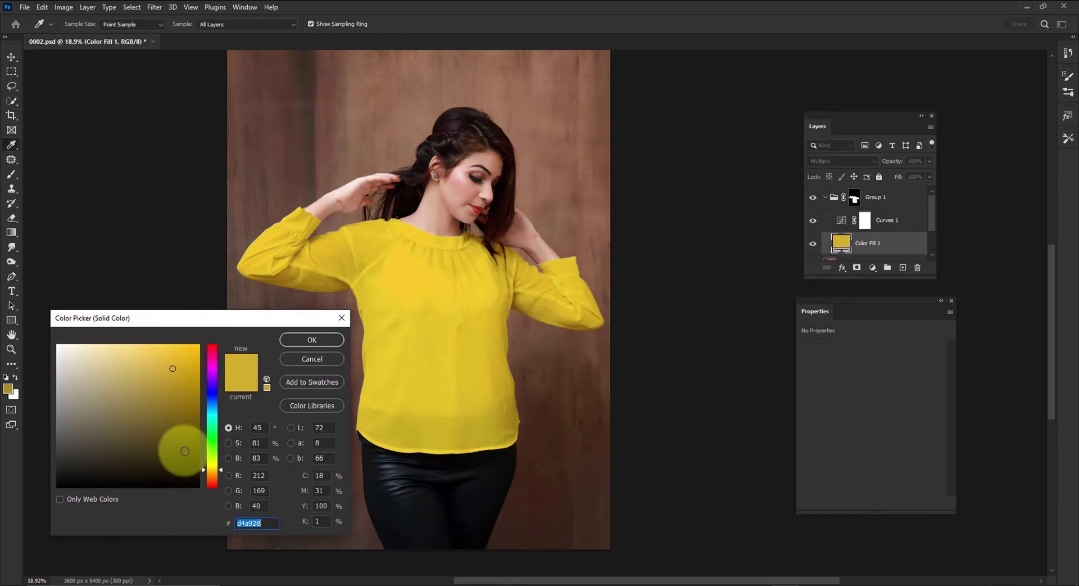
{"action": "left_click_drag", "start_coordinate": [223, 476], "coordinate": [222, 447]}
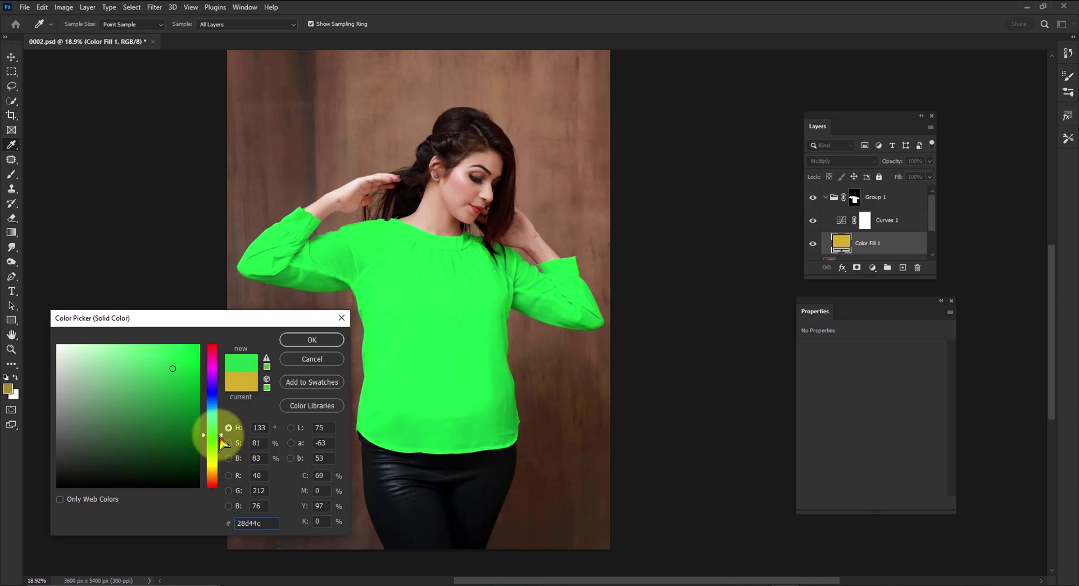
{"action": "mouse_move", "coordinate": [157, 368]}
{"action": "left_mouse_down"}
{"action": "mouse_move", "coordinate": [166, 356]}
{"action": "mouse_move", "coordinate": [173, 416]}
{"action": "mouse_move", "coordinate": [171, 378]}
{"action": "left_mouse_up"}
{"action": "left_click_drag", "start_coordinate": [204, 463], "coordinate": [215, 419]}
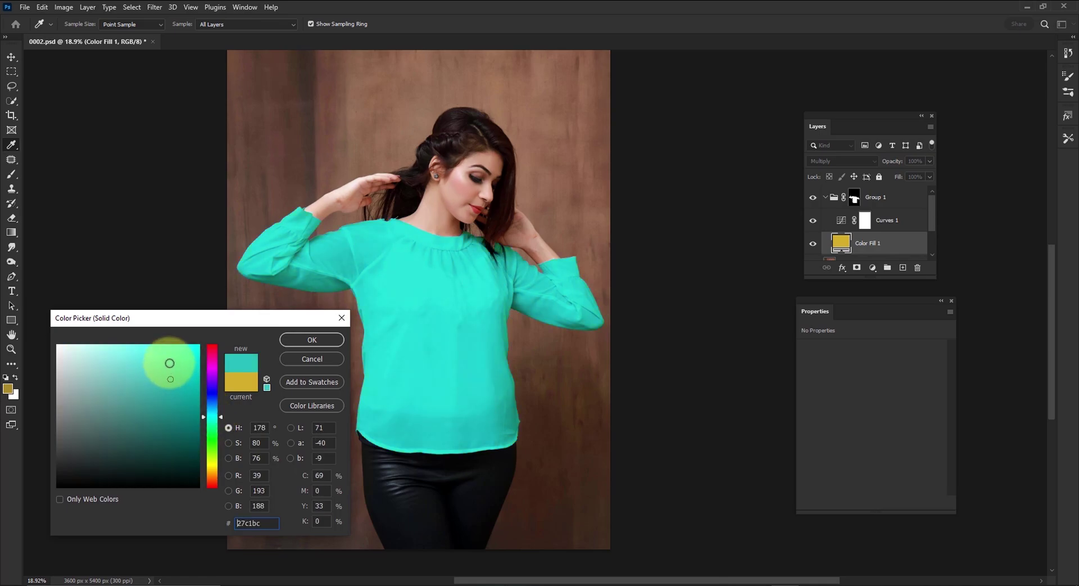
{"action": "left_click", "coordinate": [290, 341]}
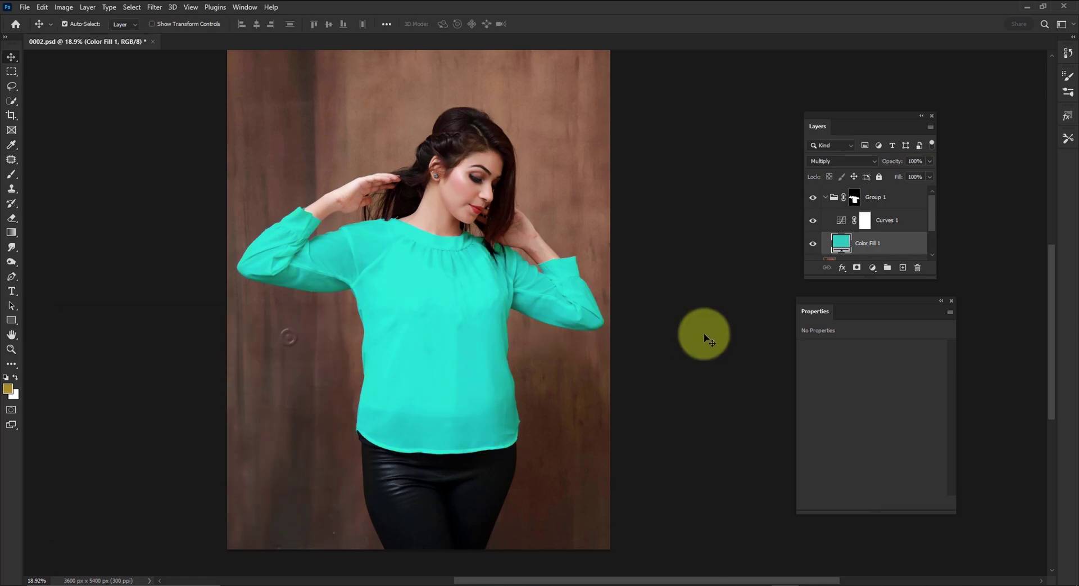
Soften the blouse's brightness in Curves 1 by moving the white point outward and the black point slightly inward.
{"action": "left_click", "coordinate": [833, 222]}
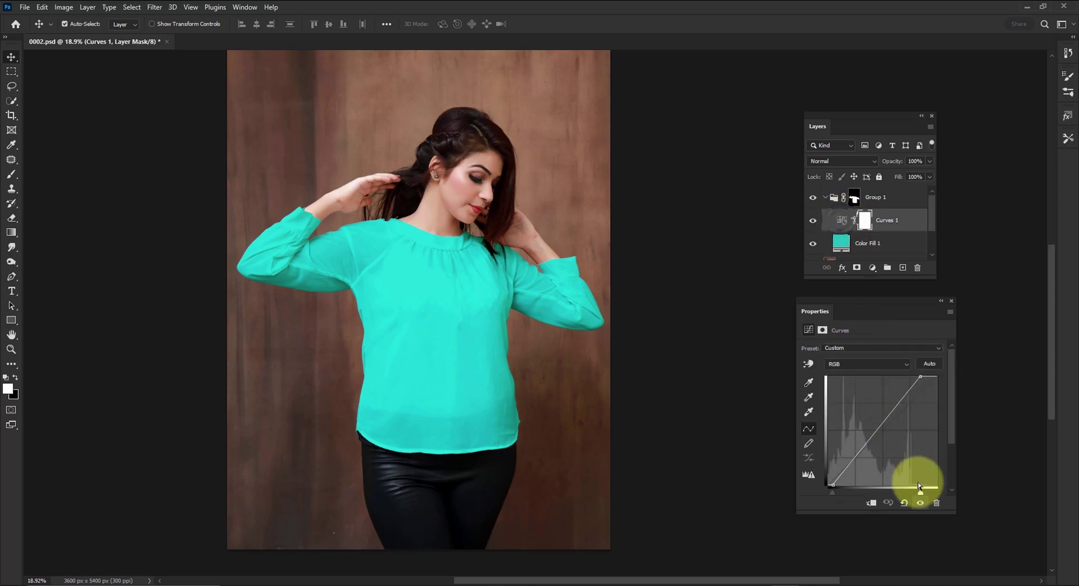
{"action": "left_click_drag", "start_coordinate": [922, 495], "coordinate": [931, 493]}
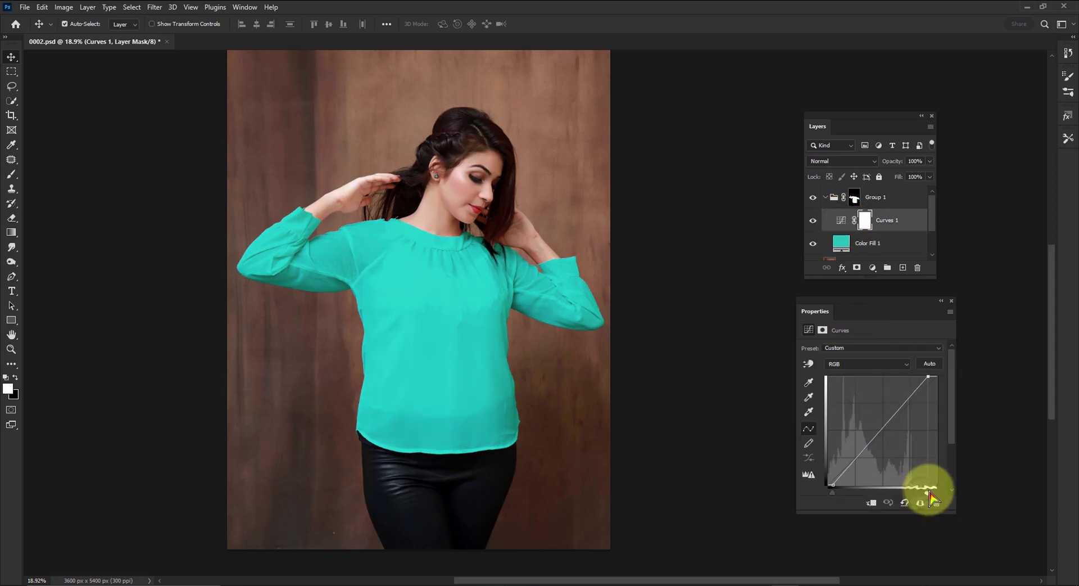
{"action": "left_click_drag", "start_coordinate": [835, 495], "coordinate": [836, 495]}
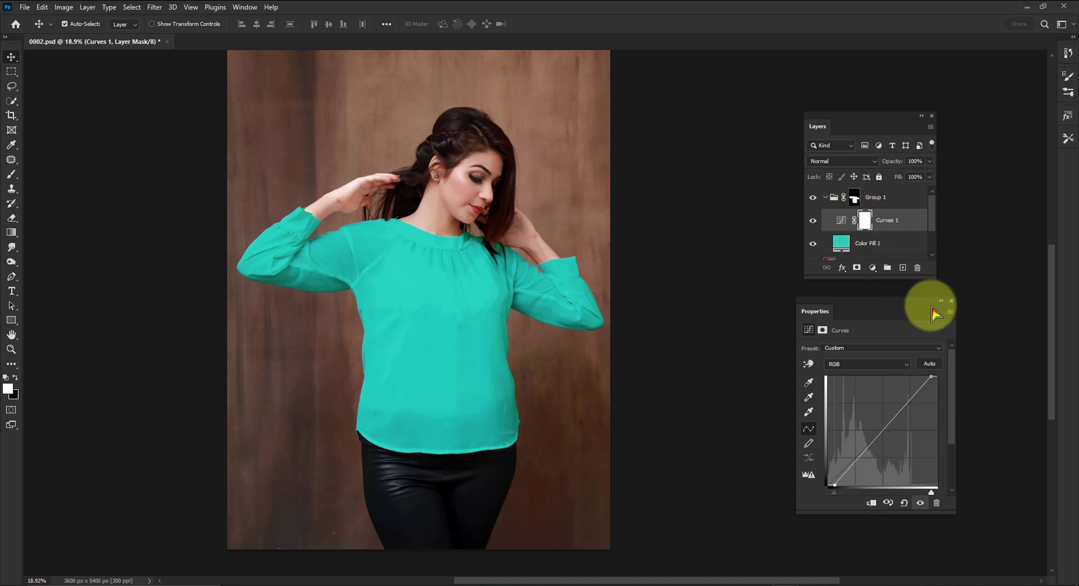
{"action": "left_click", "coordinate": [950, 301]}
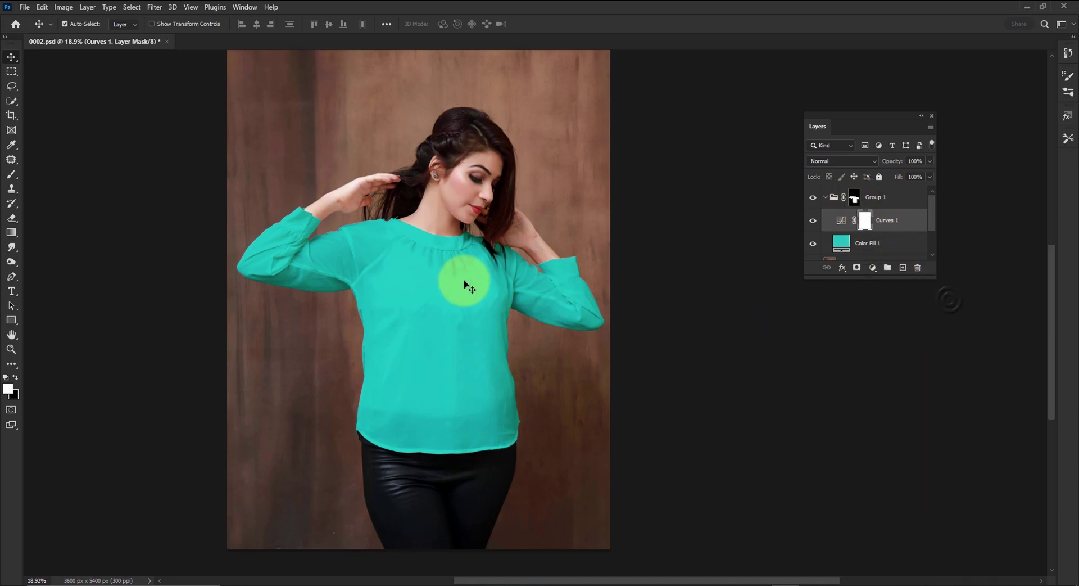
Paint white on Group 1's mask with a 25-pixel soft brush to cover the missed patches around the hair strands on the shoulder.
{"action": "scroll", "coordinate": [499, 240], "scroll_direction": "up", "scroll_amount": 6}
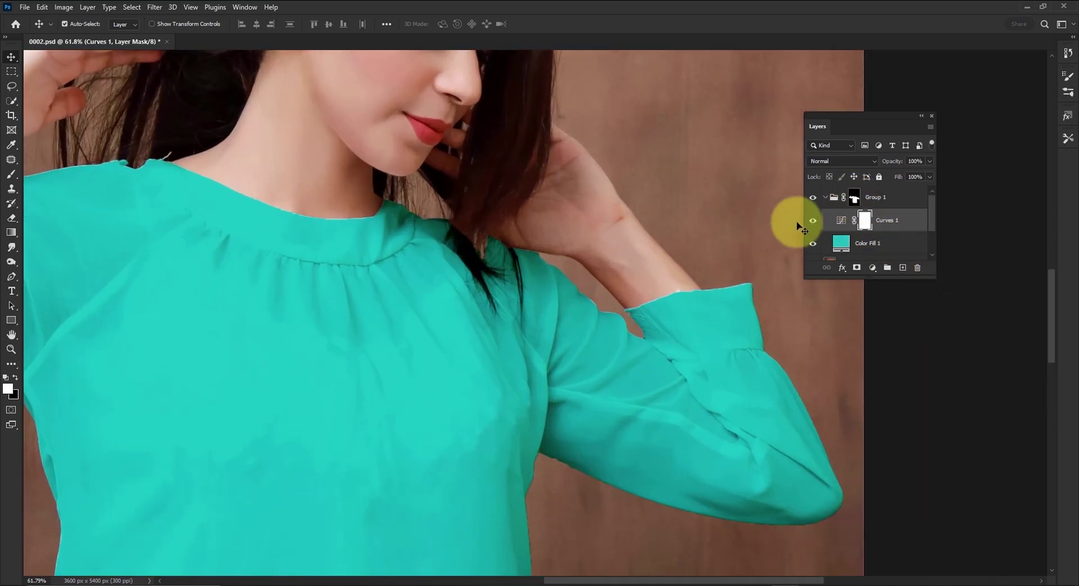
{"action": "left_click", "coordinate": [854, 198]}
{"action": "scroll", "coordinate": [470, 248], "scroll_direction": "up", "scroll_amount": 4}
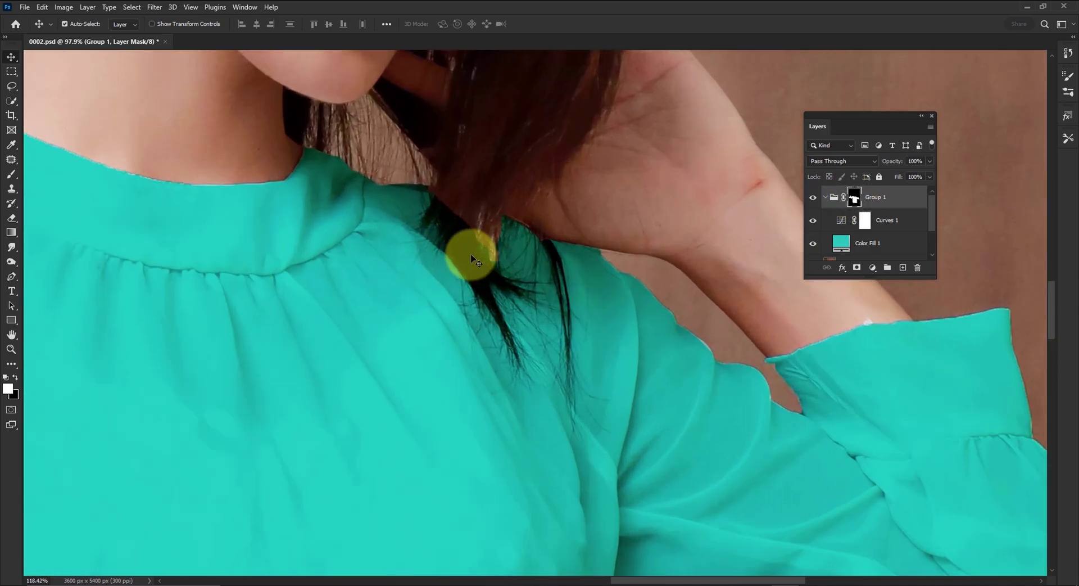
{"action": "left_click", "coordinate": [11, 174]}
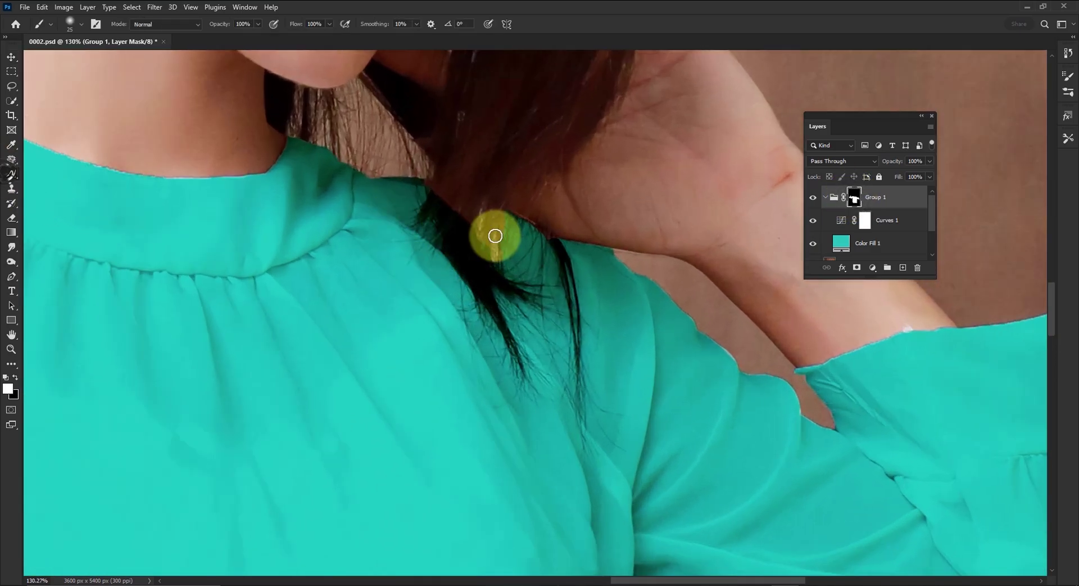
{"action": "scroll", "coordinate": [500, 253], "scroll_direction": "up", "scroll_amount": 2}
{"action": "mouse_move", "coordinate": [502, 257]}
{"action": "left_mouse_down"}
{"action": "mouse_move", "coordinate": [525, 300]}
{"action": "mouse_move", "coordinate": [543, 288]}
{"action": "mouse_move", "coordinate": [476, 226]}
{"action": "mouse_move", "coordinate": [498, 256]}
{"action": "mouse_move", "coordinate": [481, 253]}
{"action": "mouse_move", "coordinate": [495, 241]}
{"action": "mouse_move", "coordinate": [494, 277]}
{"action": "left_mouse_up"}
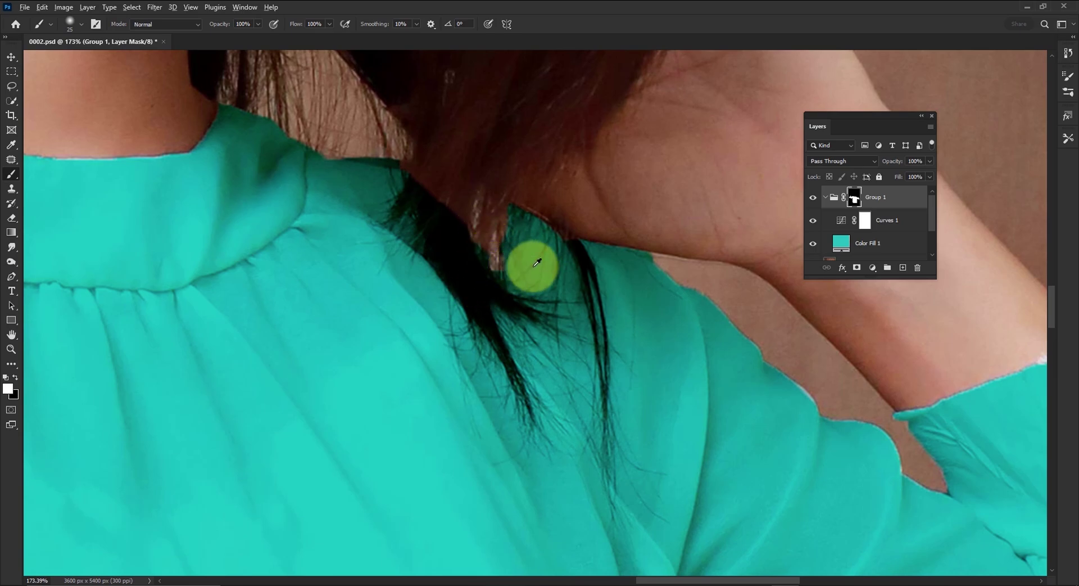
{"action": "left_click", "coordinate": [477, 280]}
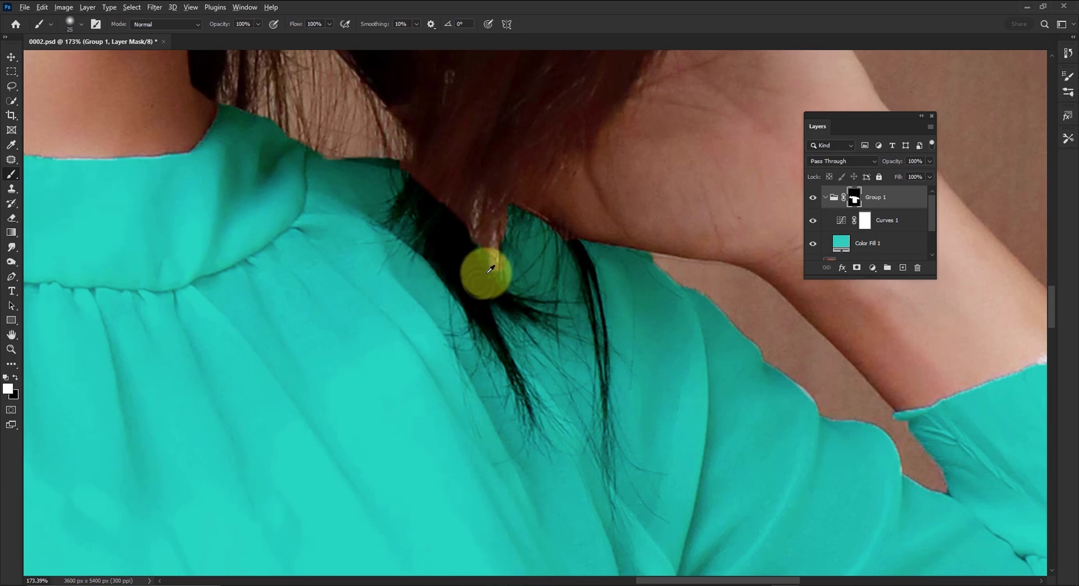
{"action": "mouse_move", "coordinate": [489, 253]}
{"action": "left_mouse_down"}
{"action": "mouse_move", "coordinate": [452, 203]}
{"action": "mouse_move", "coordinate": [401, 173]}
{"action": "mouse_move", "coordinate": [470, 204]}
{"action": "mouse_move", "coordinate": [503, 248]}
{"action": "mouse_move", "coordinate": [470, 202]}
{"action": "mouse_move", "coordinate": [516, 225]}
{"action": "mouse_move", "coordinate": [485, 208]}
{"action": "mouse_move", "coordinate": [499, 273]}
{"action": "mouse_move", "coordinate": [520, 258]}
{"action": "mouse_move", "coordinate": [506, 232]}
{"action": "mouse_move", "coordinate": [569, 247]}
{"action": "mouse_move", "coordinate": [538, 228]}
{"action": "mouse_move", "coordinate": [573, 246]}
{"action": "mouse_move", "coordinate": [442, 199]}
{"action": "mouse_move", "coordinate": [500, 218]}
{"action": "mouse_move", "coordinate": [525, 246]}
{"action": "left_mouse_up"}
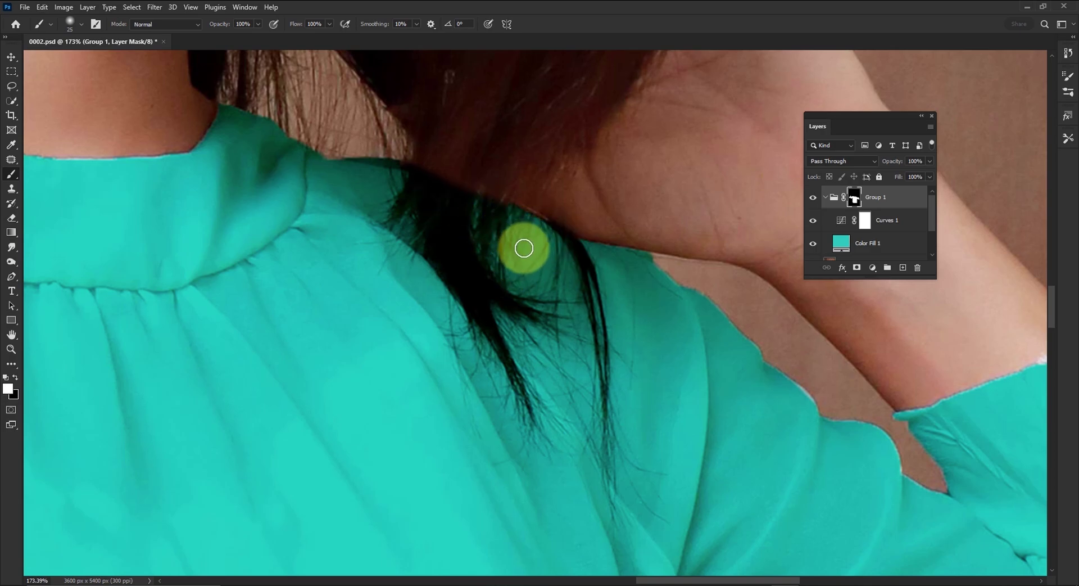
{"action": "scroll", "coordinate": [506, 282], "scroll_direction": "down", "scroll_amount": 5}
{"action": "scroll", "coordinate": [506, 283], "scroll_direction": "down", "scroll_amount": 2}
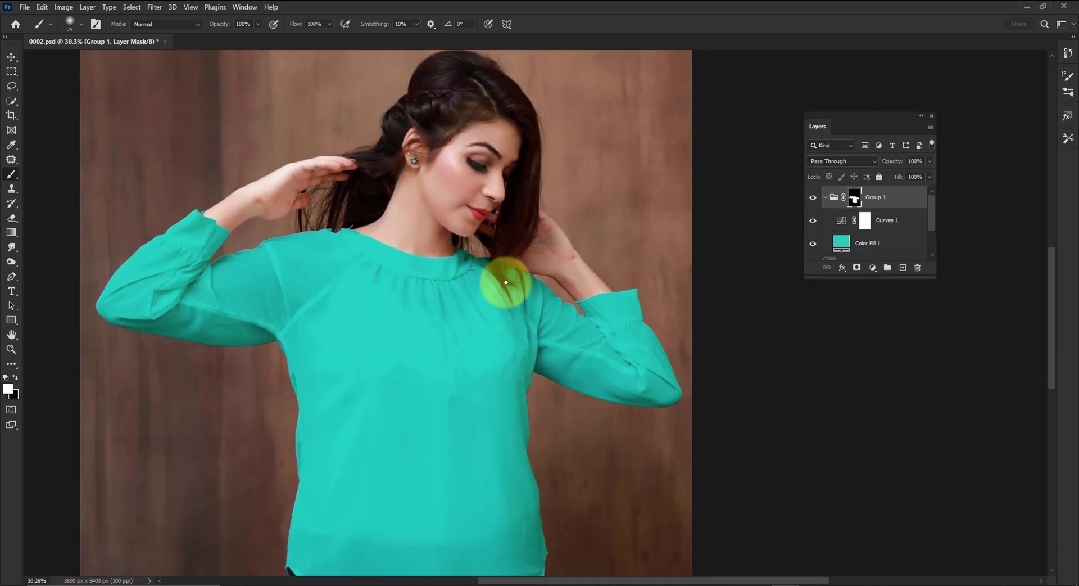
{"action": "scroll", "coordinate": [506, 282], "scroll_direction": "down", "scroll_amount": 2}
{"action": "scroll", "coordinate": [501, 293], "scroll_direction": "up", "scroll_amount": 1}
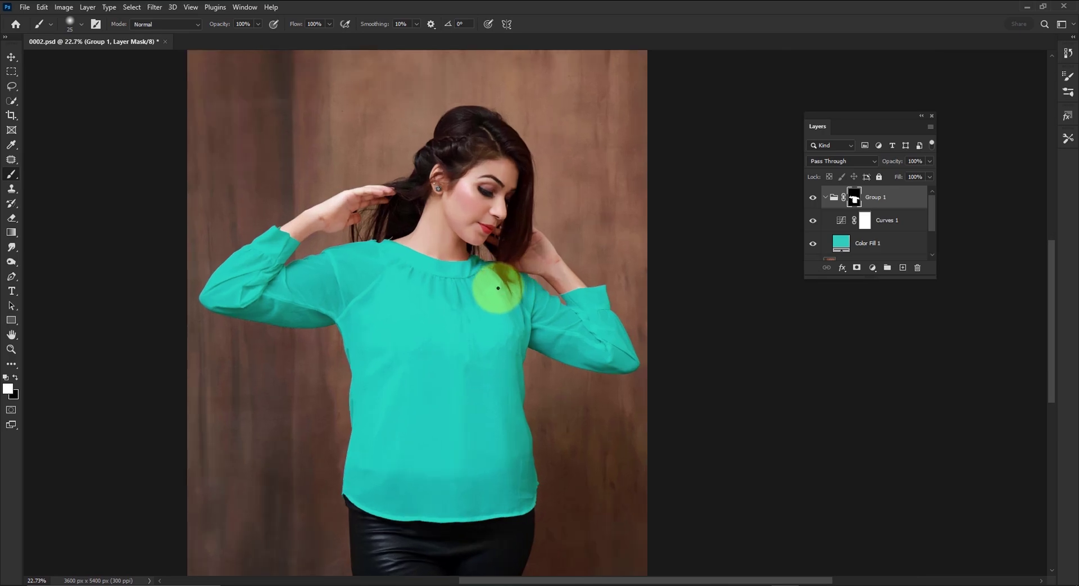
{"action": "left_click", "coordinate": [11, 58]}
Change the blouse's Color Fill 1 to a coral red by shifting its hue.
{"action": "scroll", "coordinate": [501, 308], "scroll_direction": "down", "scroll_amount": 1}
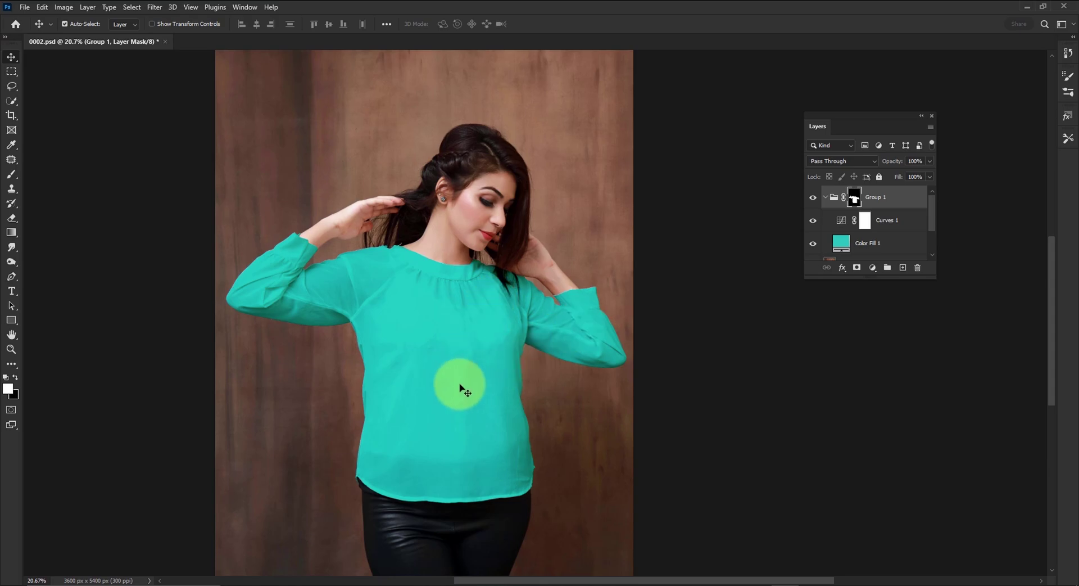
{"action": "left_click_drag", "start_coordinate": [450, 369], "coordinate": [450, 356]}
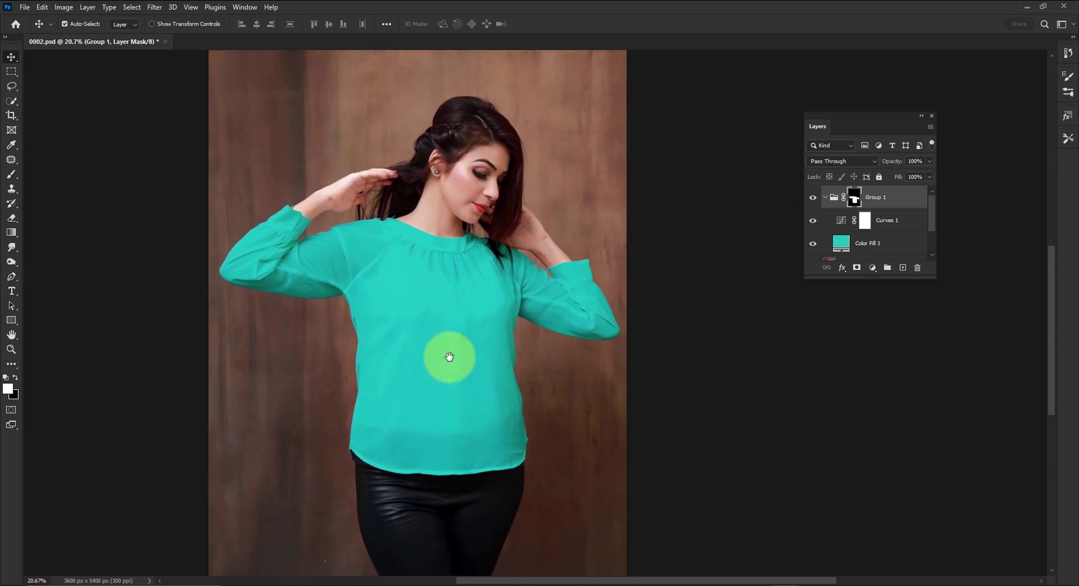
{"action": "scroll", "coordinate": [465, 339], "scroll_direction": "up", "scroll_amount": 1}
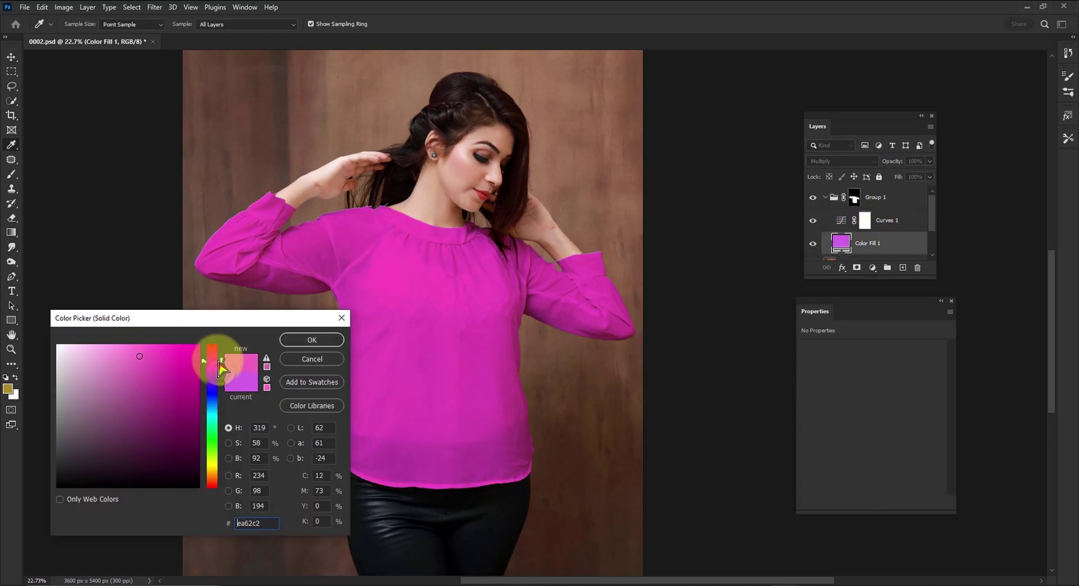
{"action": "left_click_drag", "start_coordinate": [218, 360], "coordinate": [218, 483]}
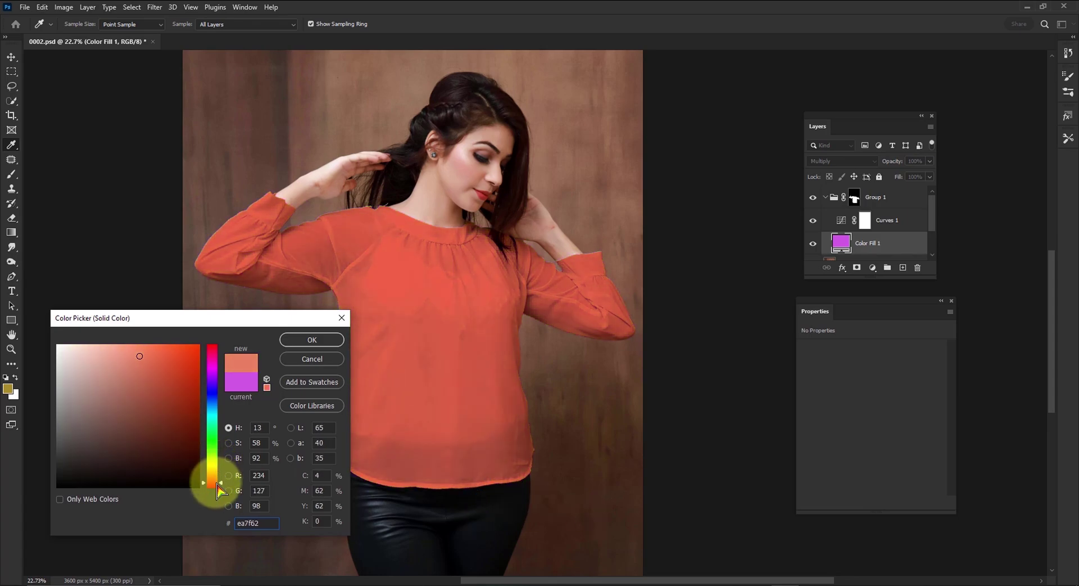
{"action": "left_click", "coordinate": [298, 341]}
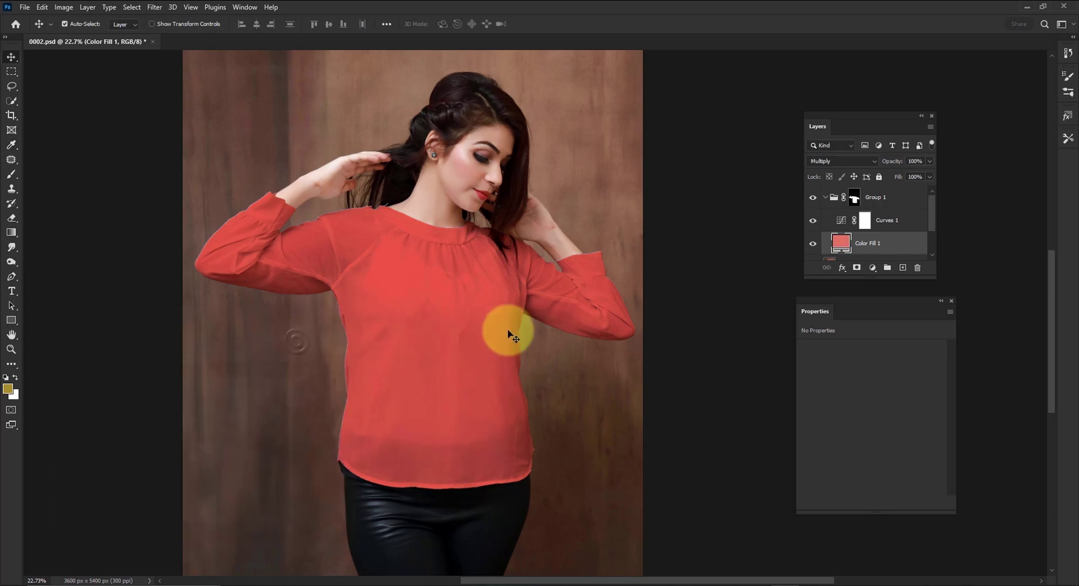